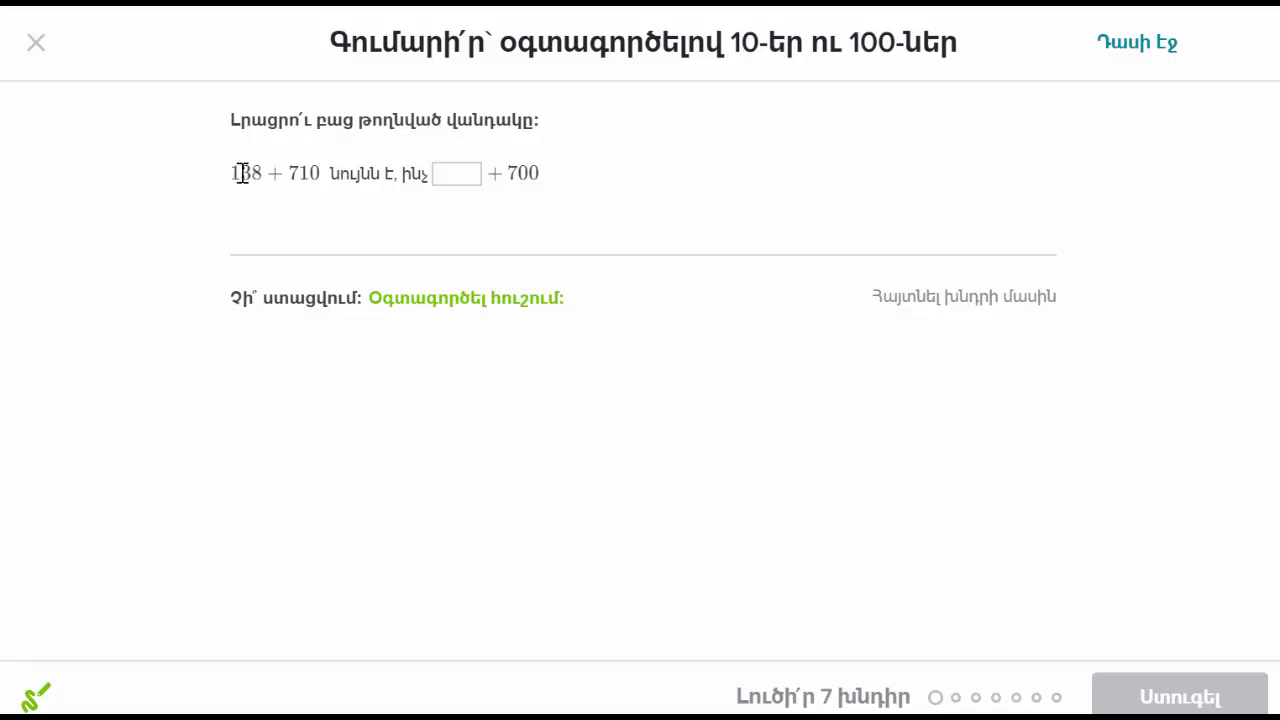
# - Answer 148 for the missing addend in 138 + 710 = __ + 700, check it and continue to the next problem
pyautogui.click(463, 172)
pyautogui.write('148')
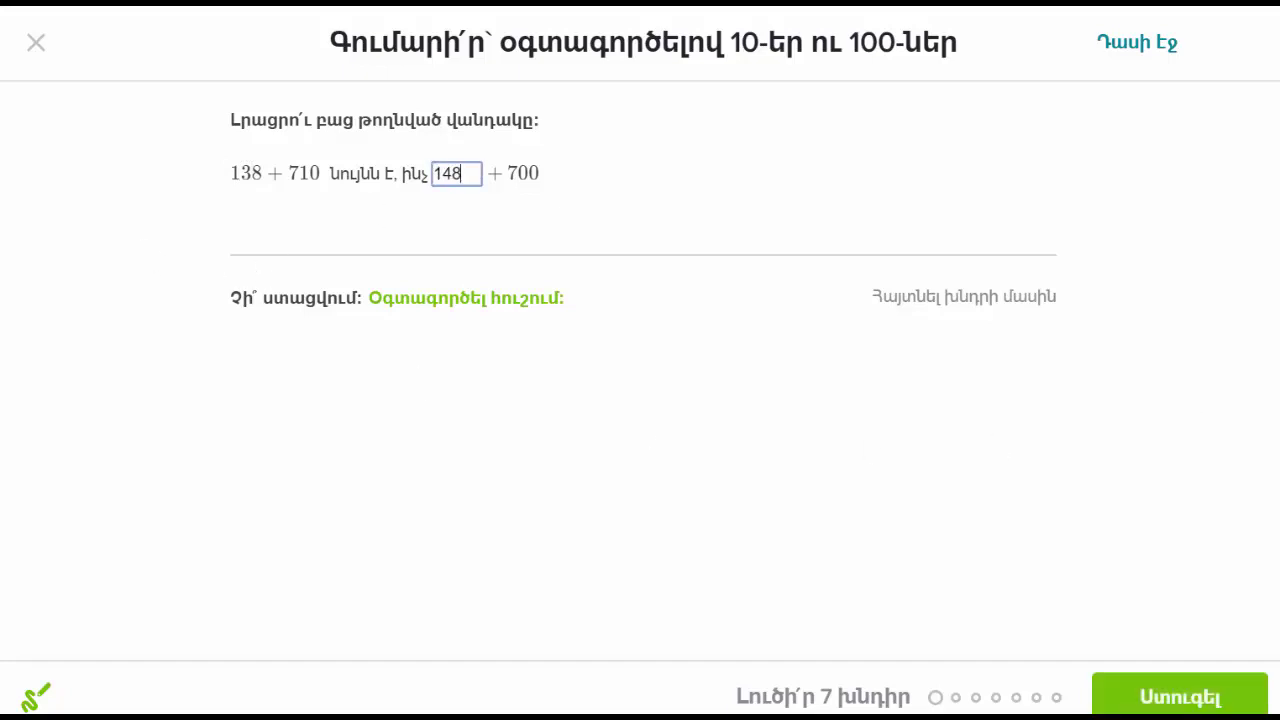
pyautogui.press('Return')
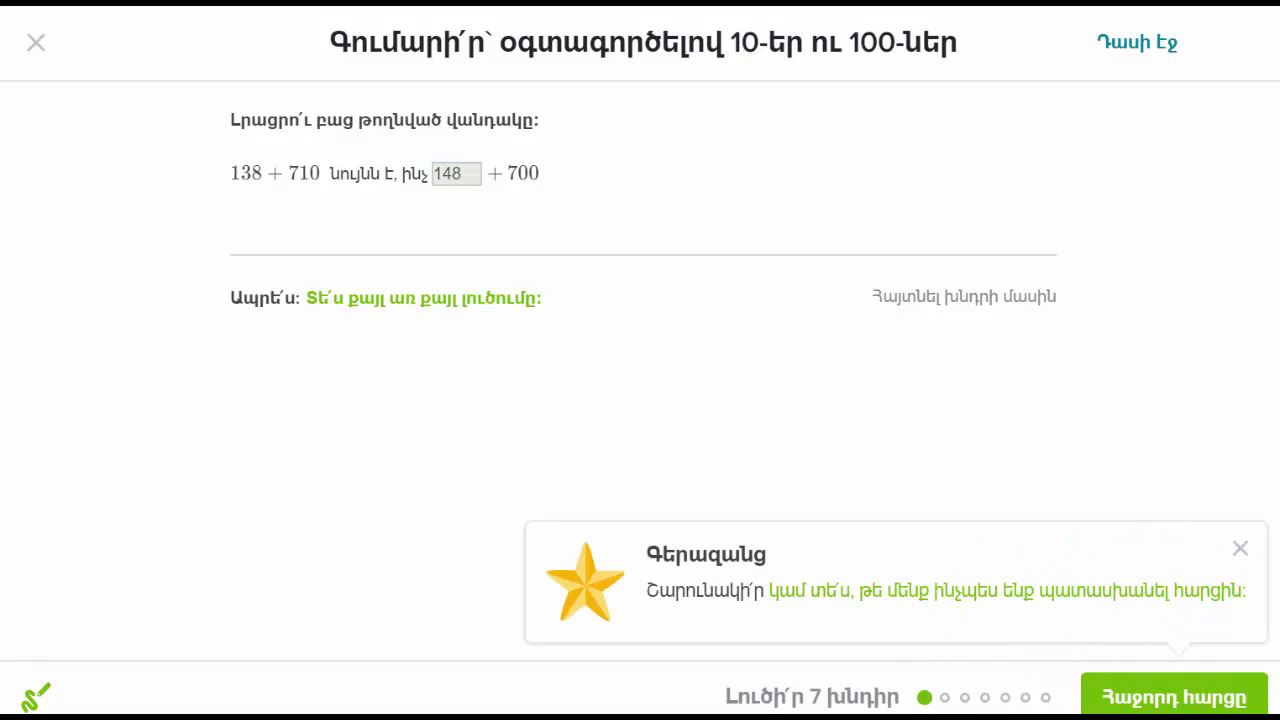
pyautogui.press('Return')
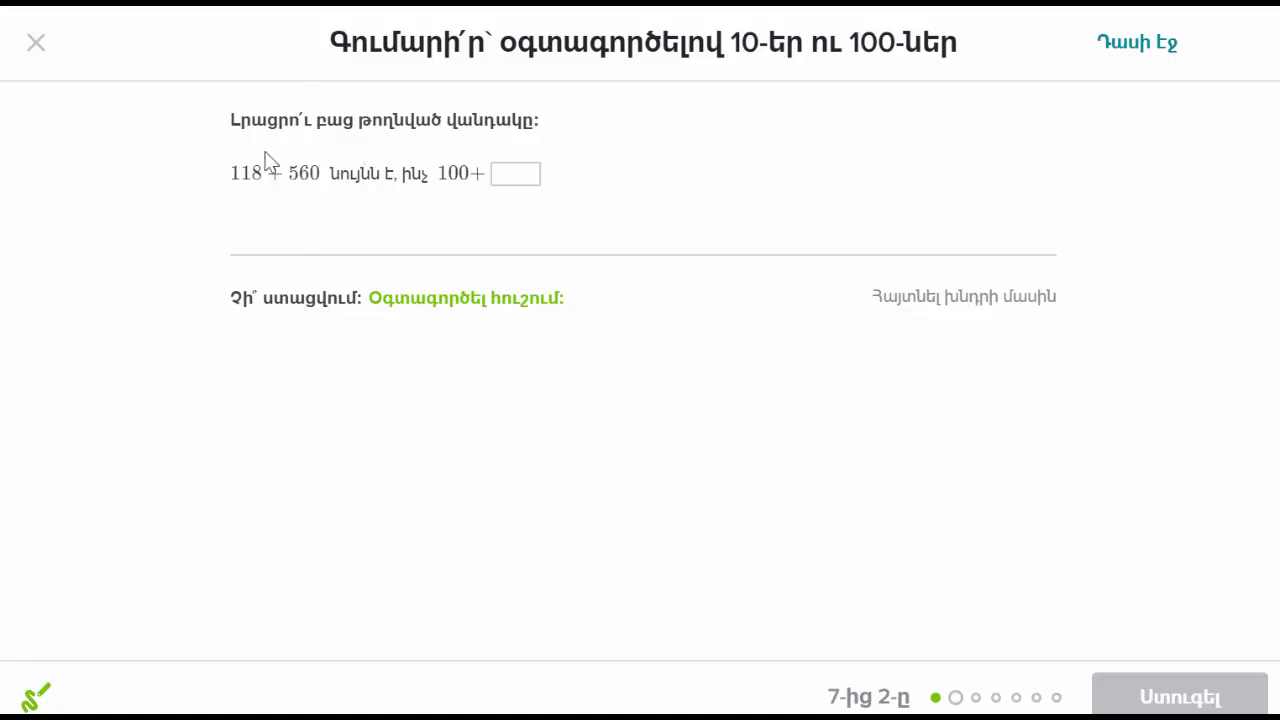
# - Fill in 578 as the number added to 100 to equal 118 + 560, check it and move on
pyautogui.click(528, 175)
pyautogui.write('5')
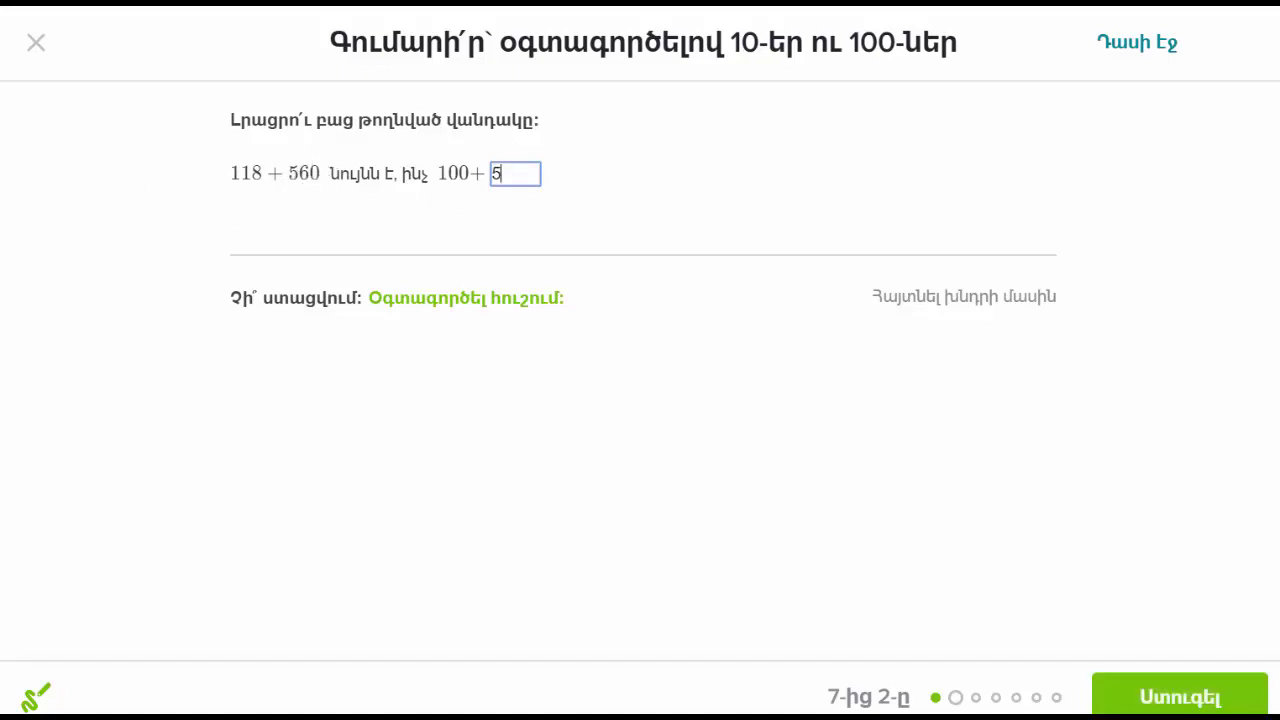
pyautogui.write('78')
pyautogui.press('Return')
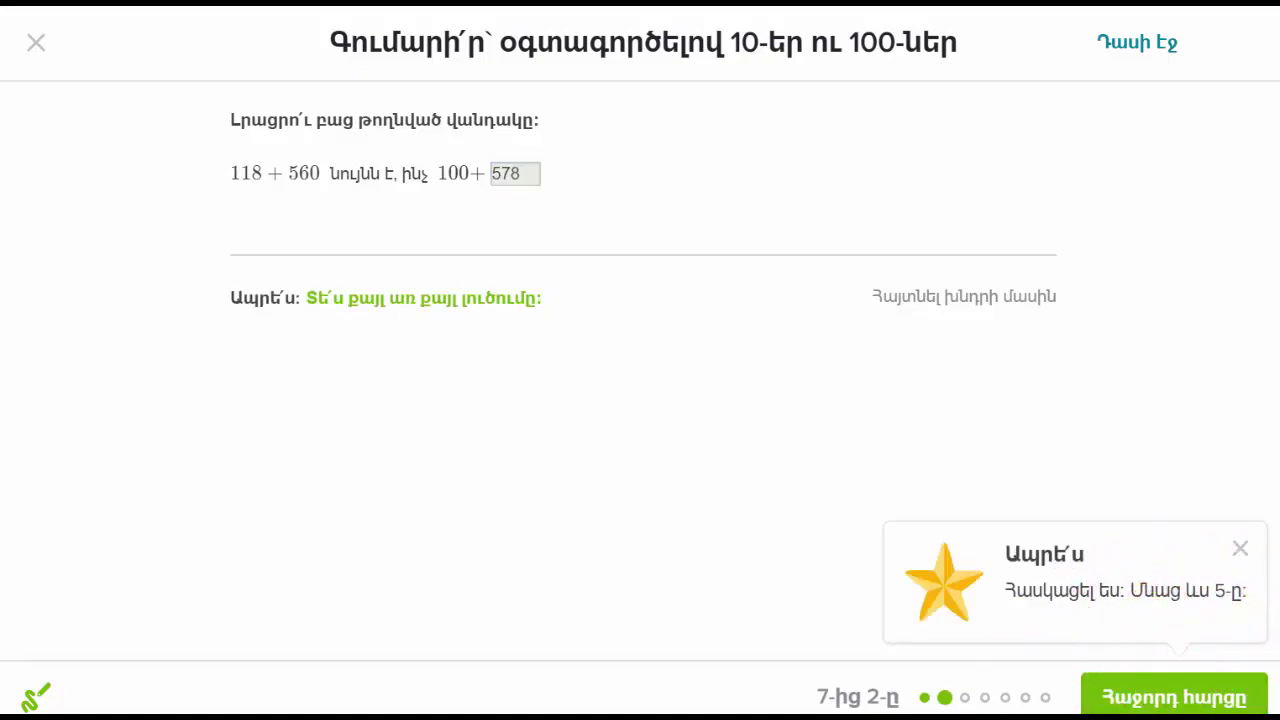
pyautogui.press('Return')
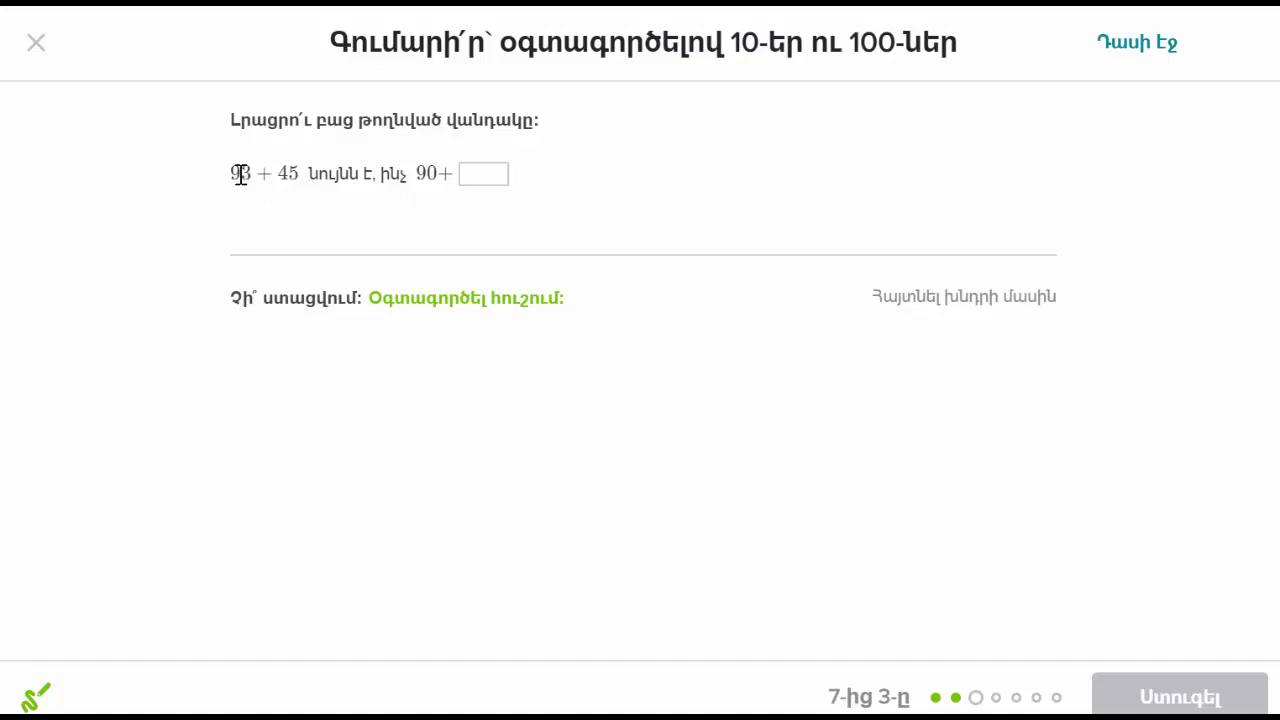
# - Complete 93 + 45 = 90 + __ with 48, check the answer and go to the next problem
pyautogui.click(487, 176)
pyautogui.write('48')
pyautogui.press('Return')
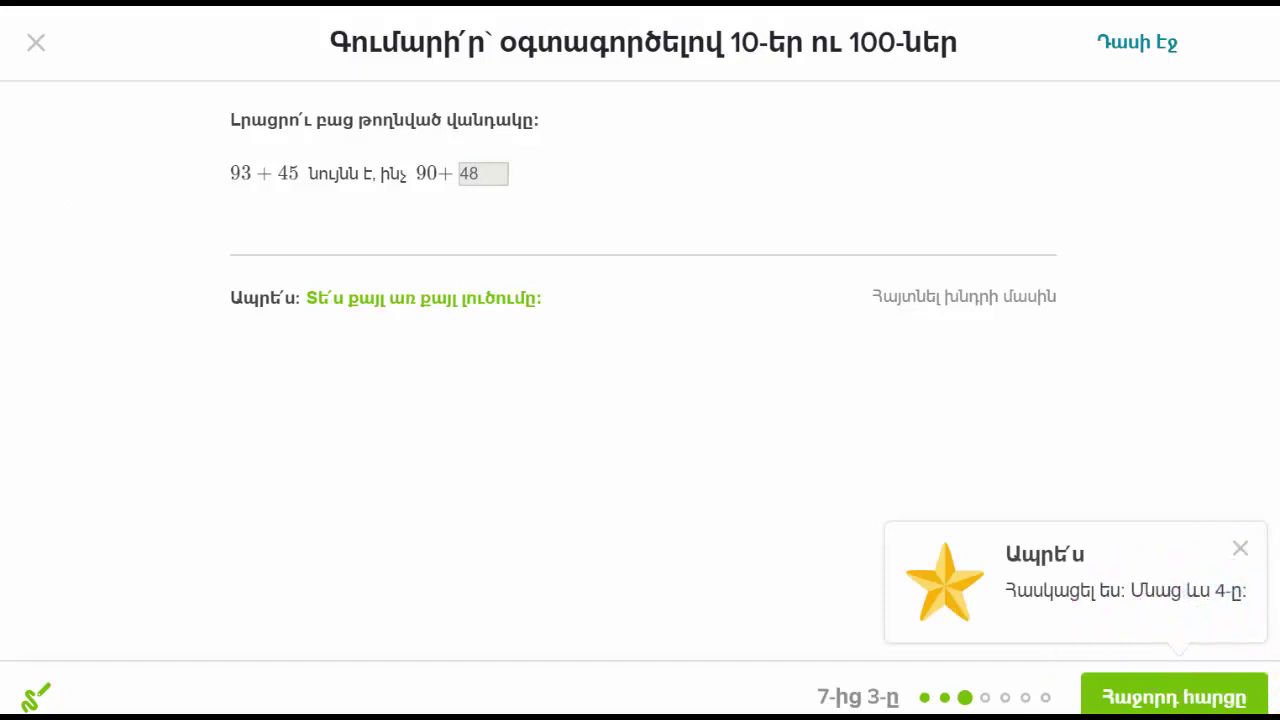
pyautogui.press('Return')
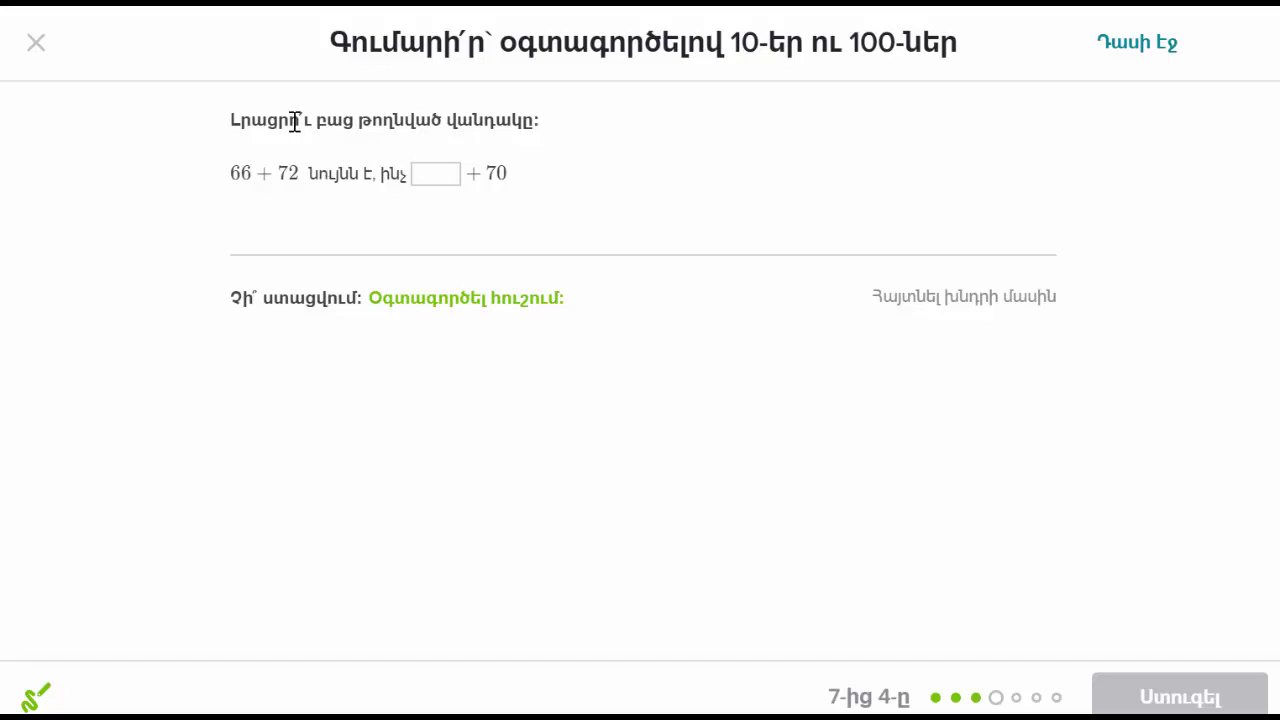
# - Enter 68 as the missing addend in 66 + 72 = __ + 70, check it and advance to the next question
pyautogui.click(437, 175)
pyautogui.write('68')
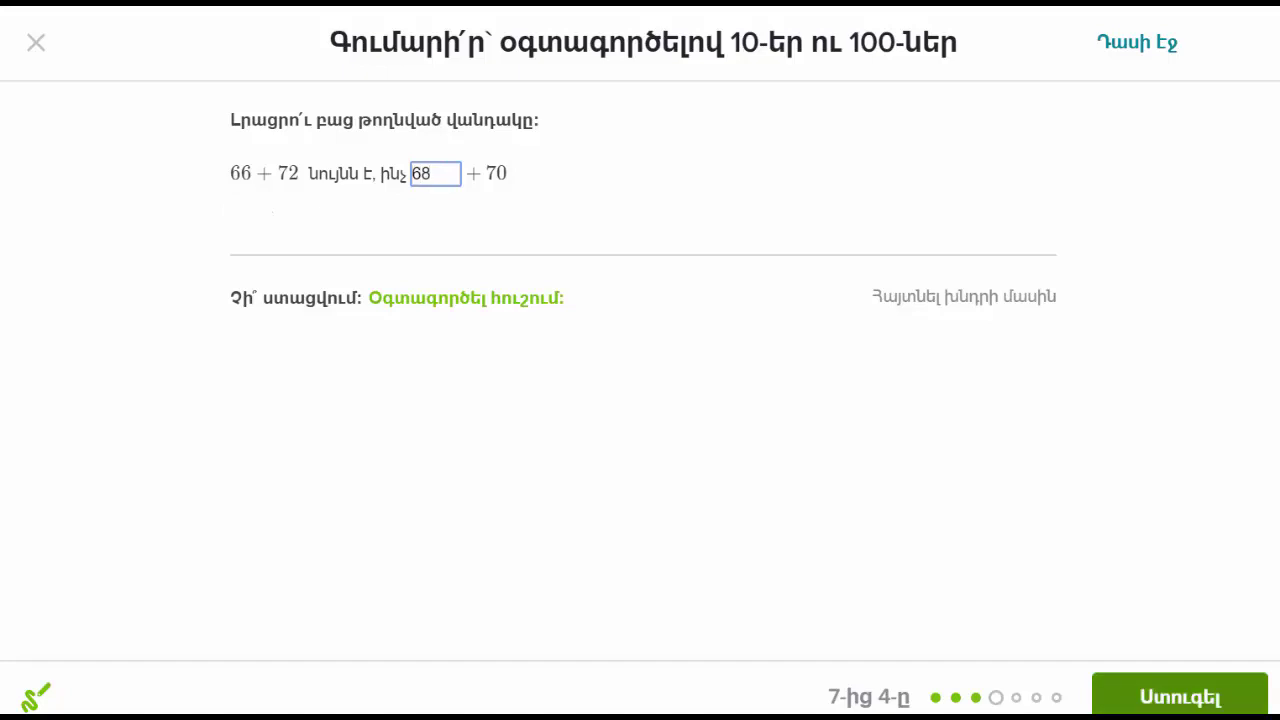
pyautogui.press('Return')
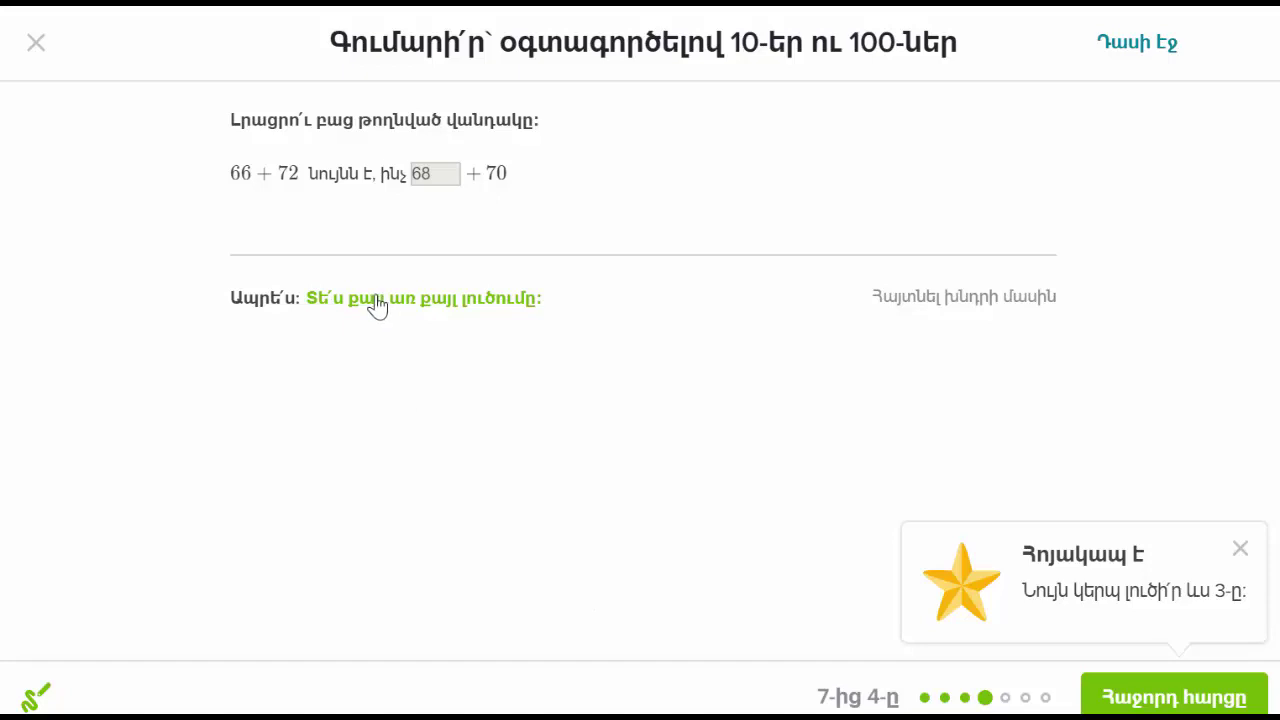
pyautogui.click(1127, 703)
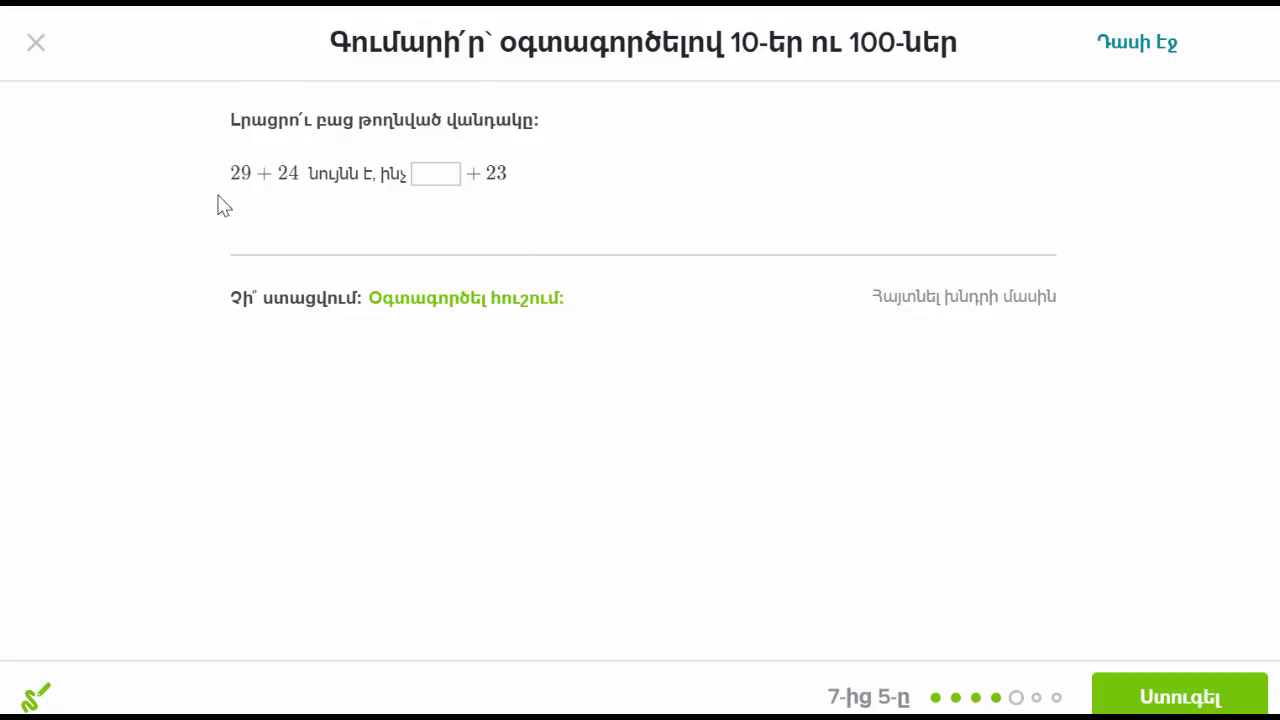
# - Solve 29 + 24 = __ + 23 with 30, submit the answer and proceed to the next problem
pyautogui.click(434, 184)
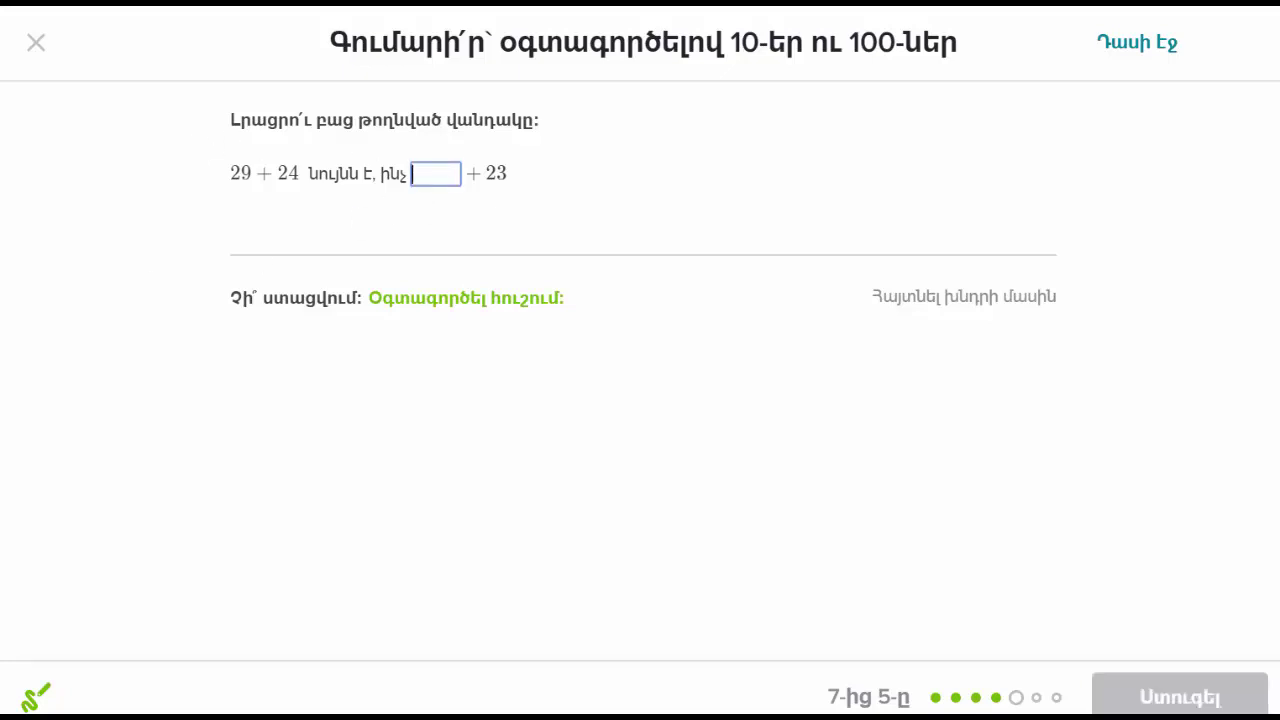
pyautogui.write('30')
pyautogui.press('Return')
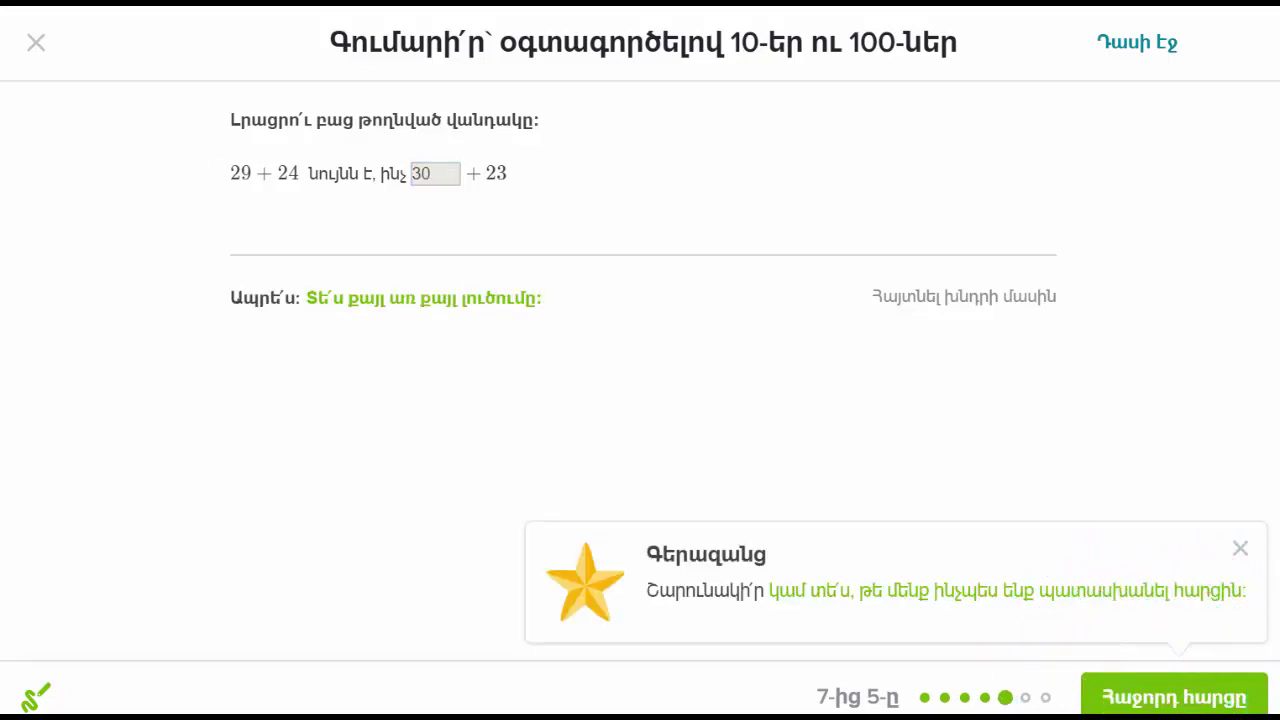
pyautogui.press('Return')
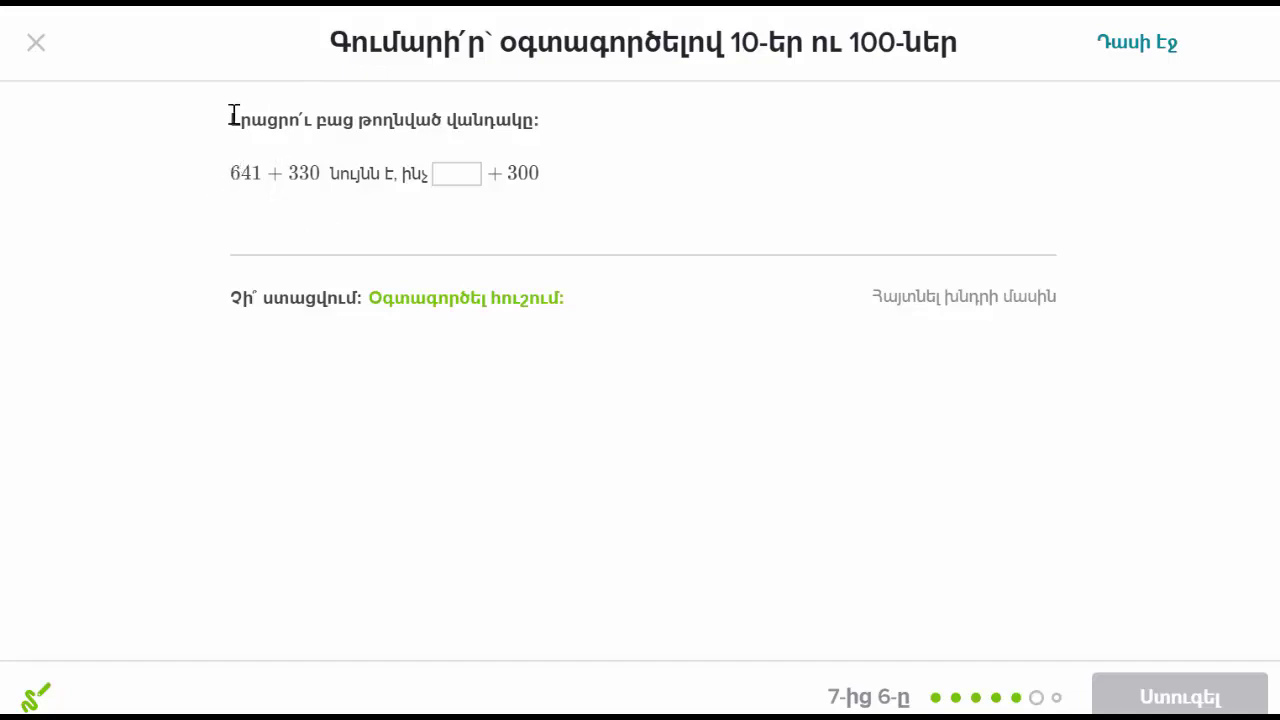
# - Fill the blank in 641 + 330 = __ + 300 with 671, check it and open the last problem
pyautogui.click(478, 173)
pyautogui.write('67')
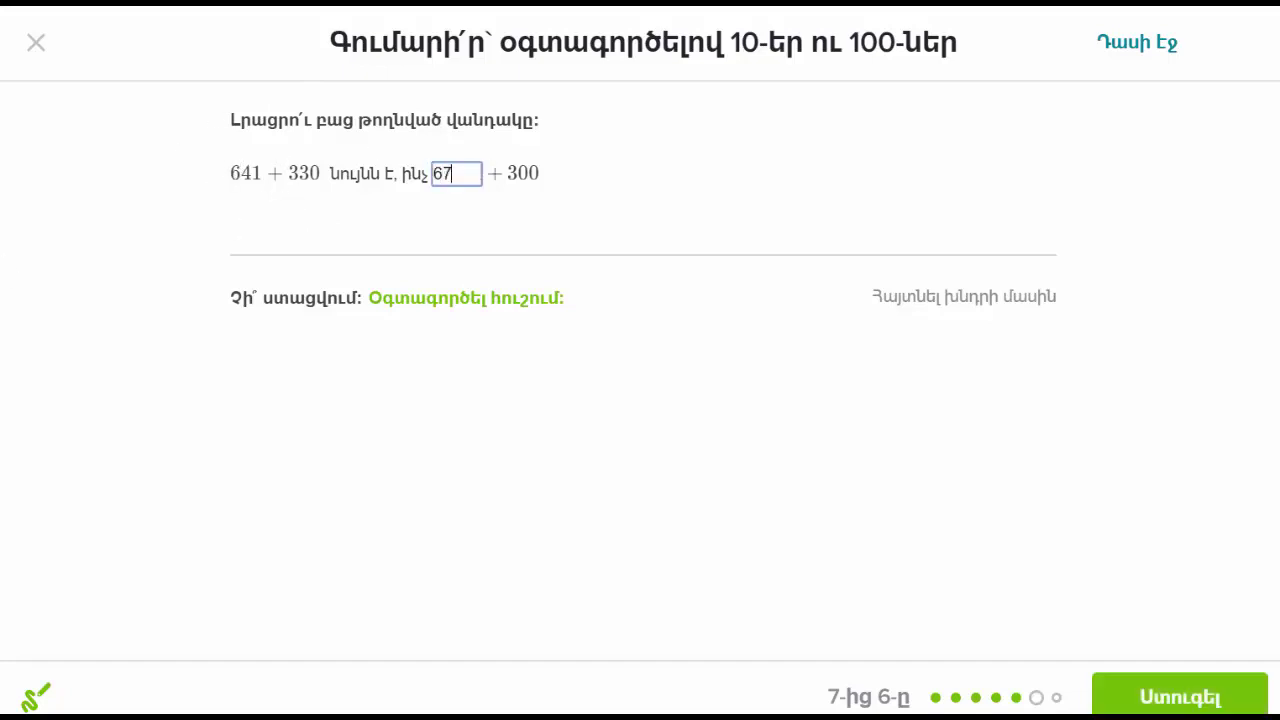
pyautogui.write('1')
pyautogui.press('Return')
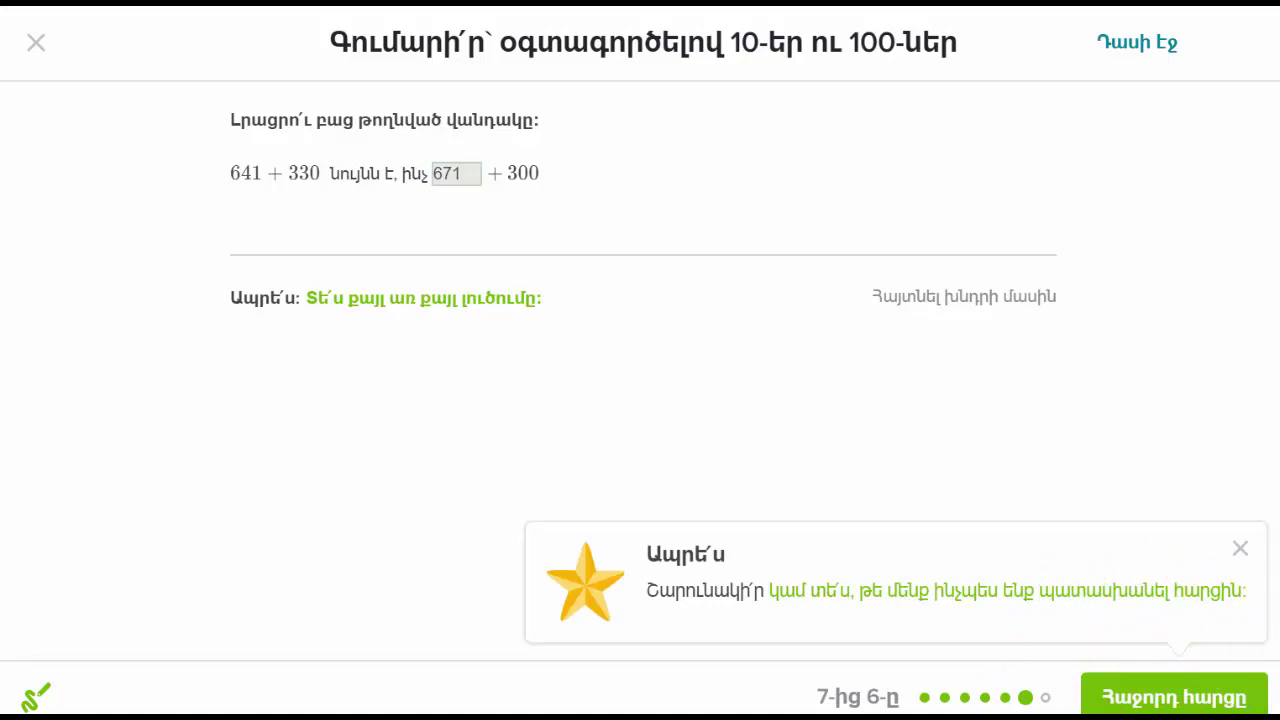
pyautogui.press('Return')
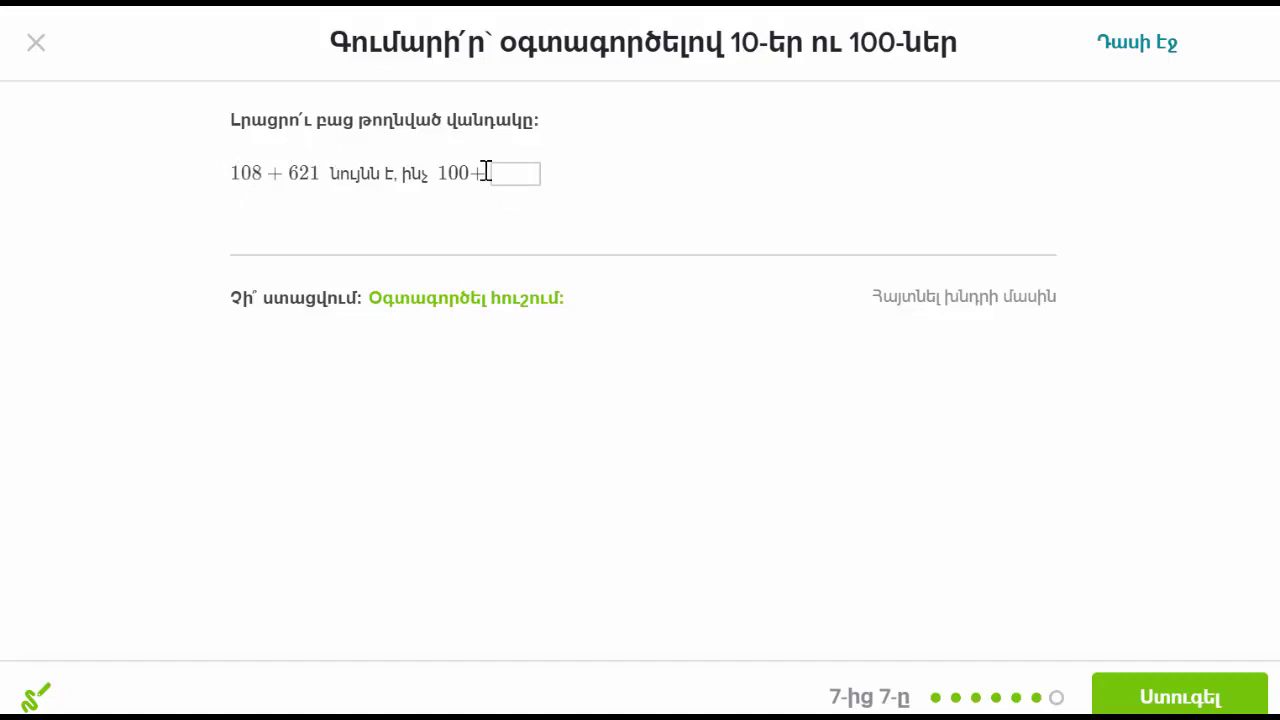
# - Answer 629 for the blank in 108 + 621 = 100 + __, check it and finish the exercise
pyautogui.click(522, 171)
pyautogui.write('6')
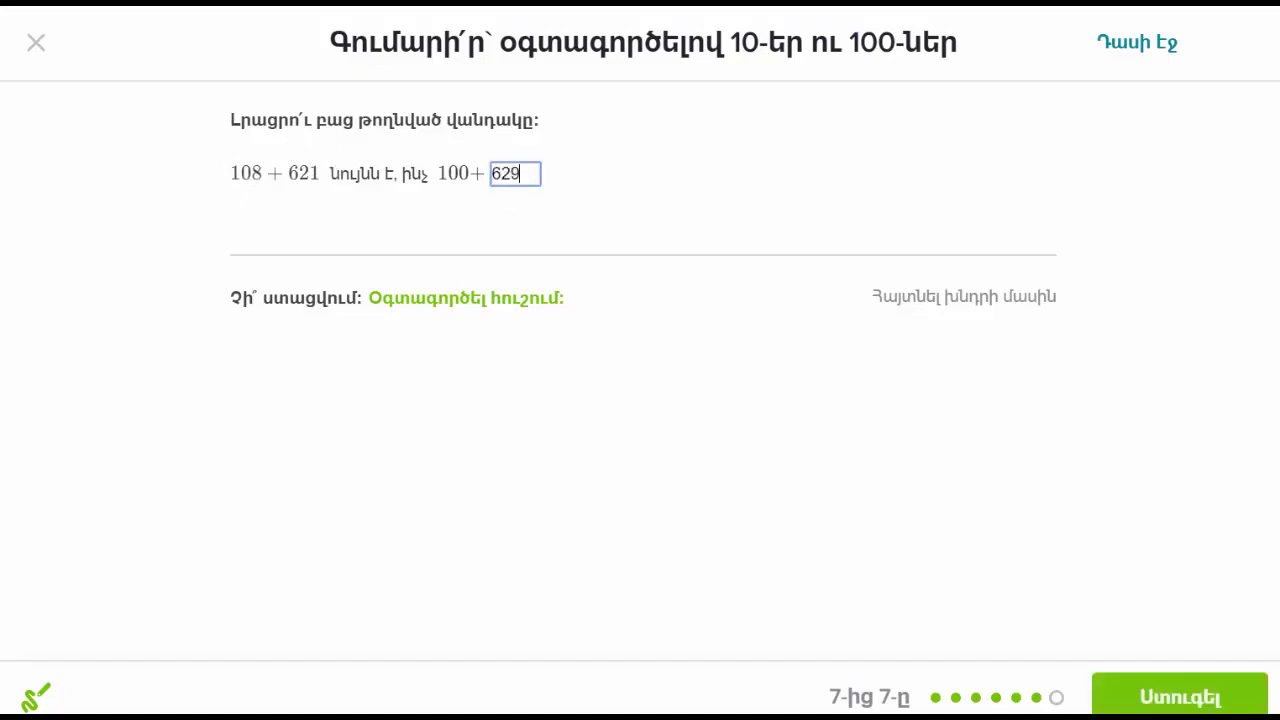
pyautogui.write('29')
pyautogui.press('Return')
pyautogui.press('Return')
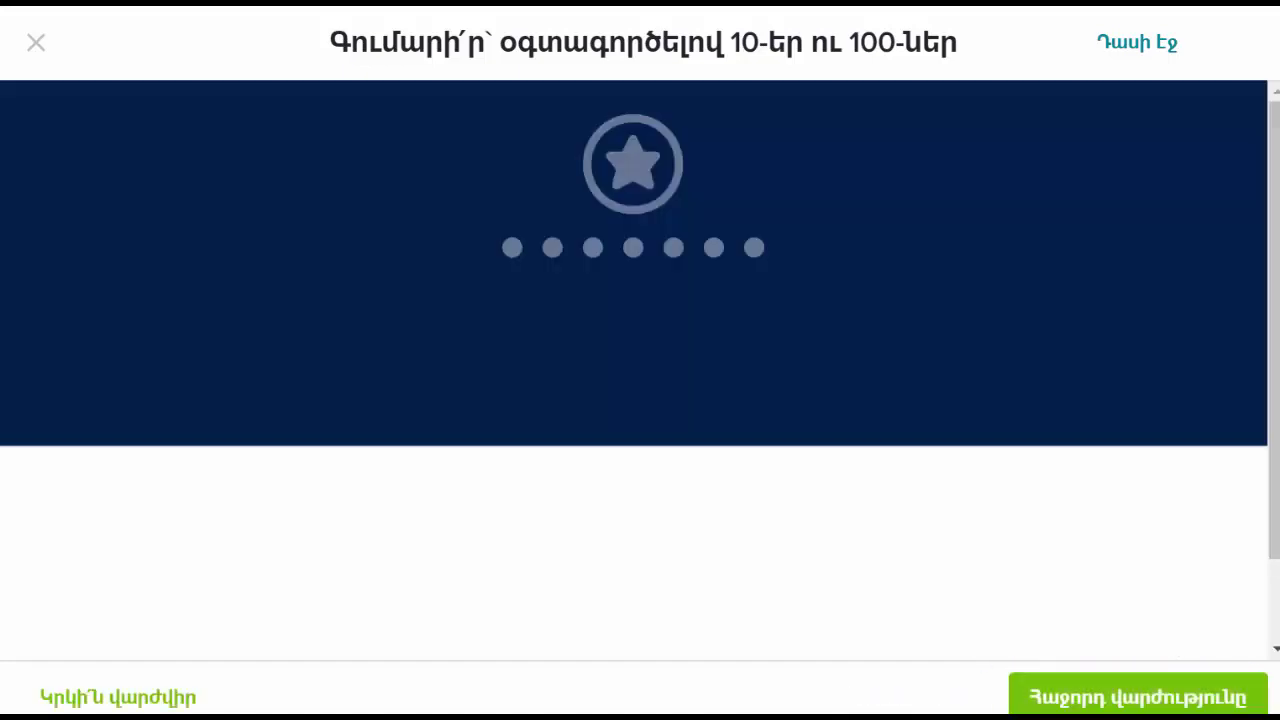